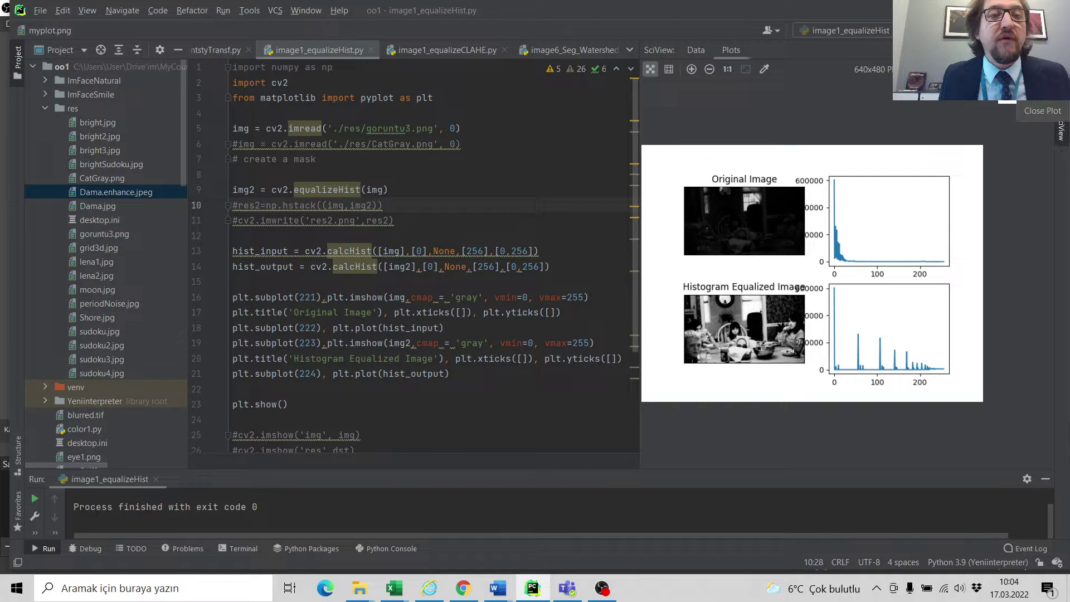
- Close the histogram equalization plot in SciView's Plots tab
left_click(1005, 68)
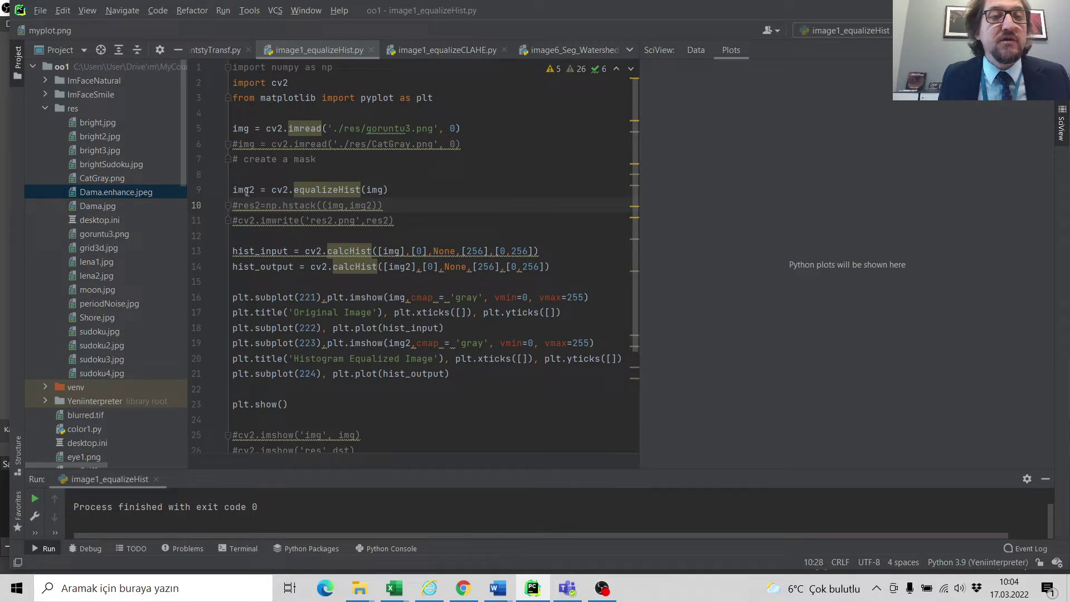
- Run image1_equalizeHist.py from its editor tab's context menu
right_click(291, 51)
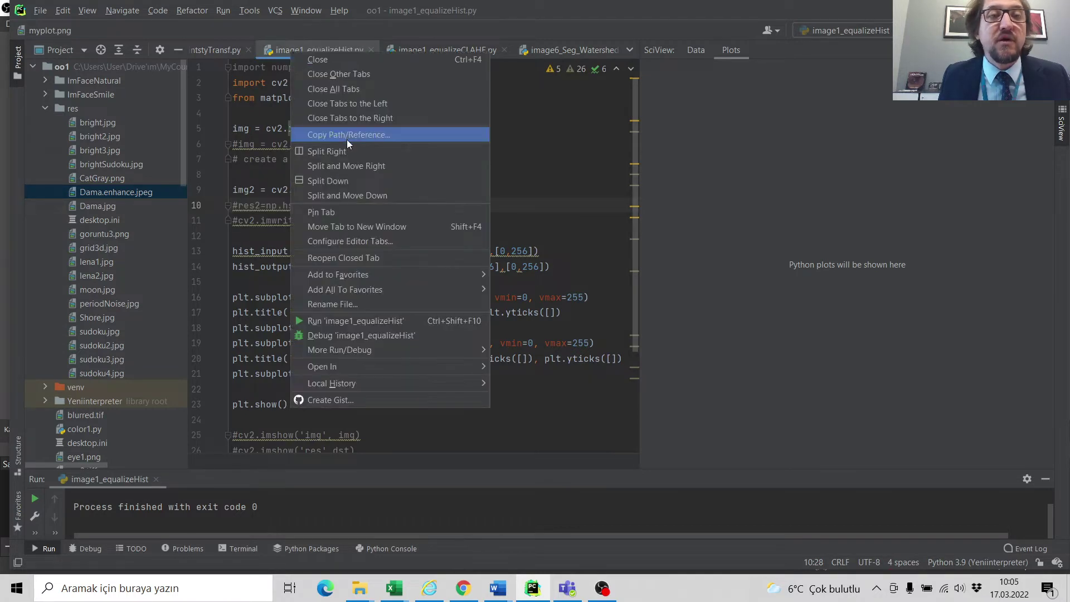
left_click(336, 320)
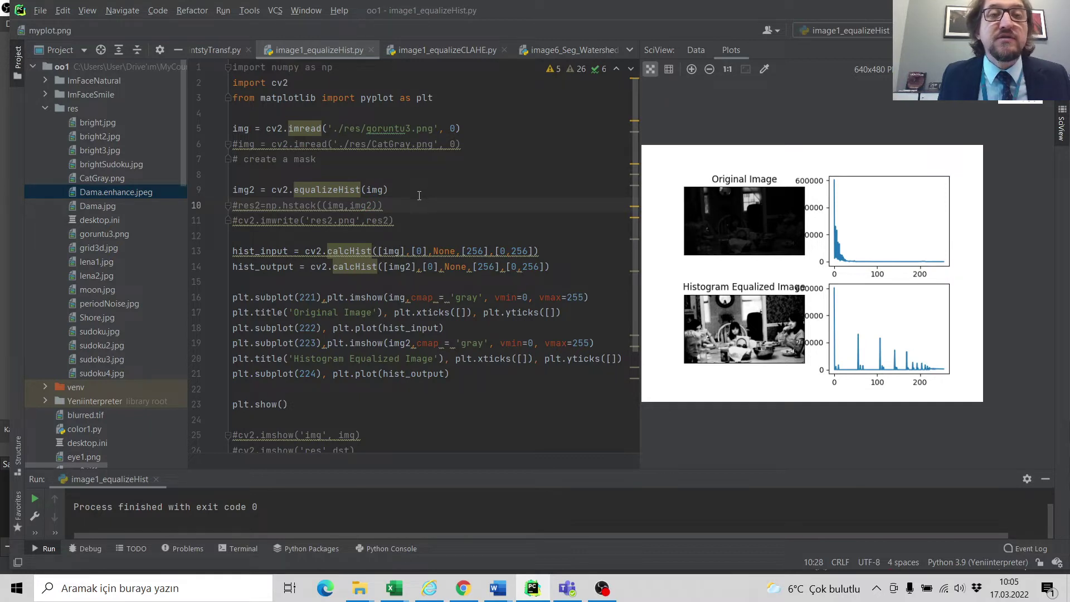
- Switch to image1_equalizeCLAHE.py and place the caret on the createCLAHE line
left_click(453, 50)
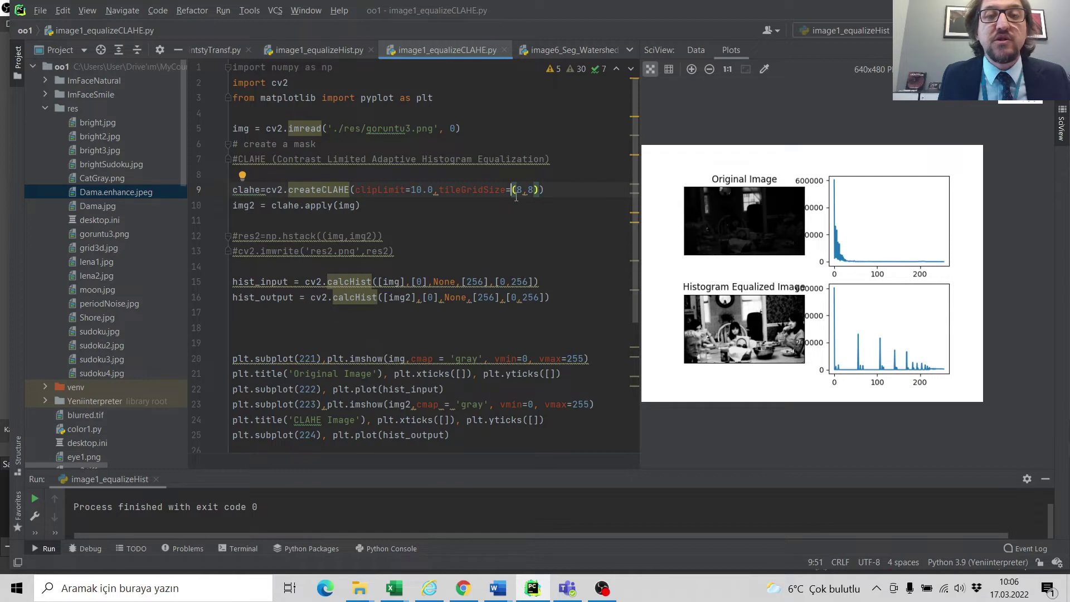
left_click(409, 190)
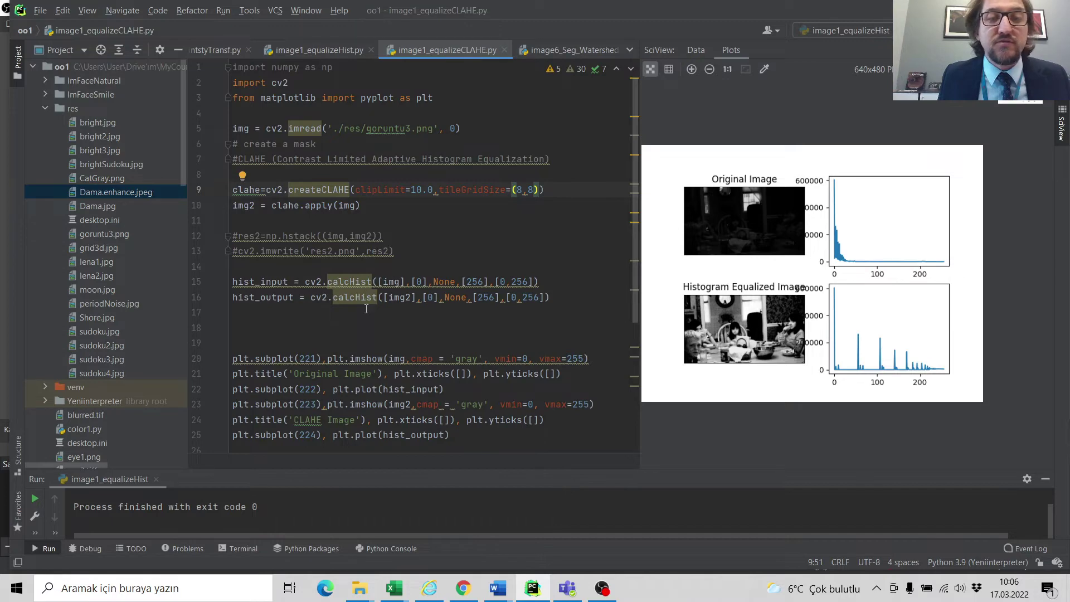
- Run image1_equalizeCLAHE.py from its editor tab's context menu
right_click(445, 53)
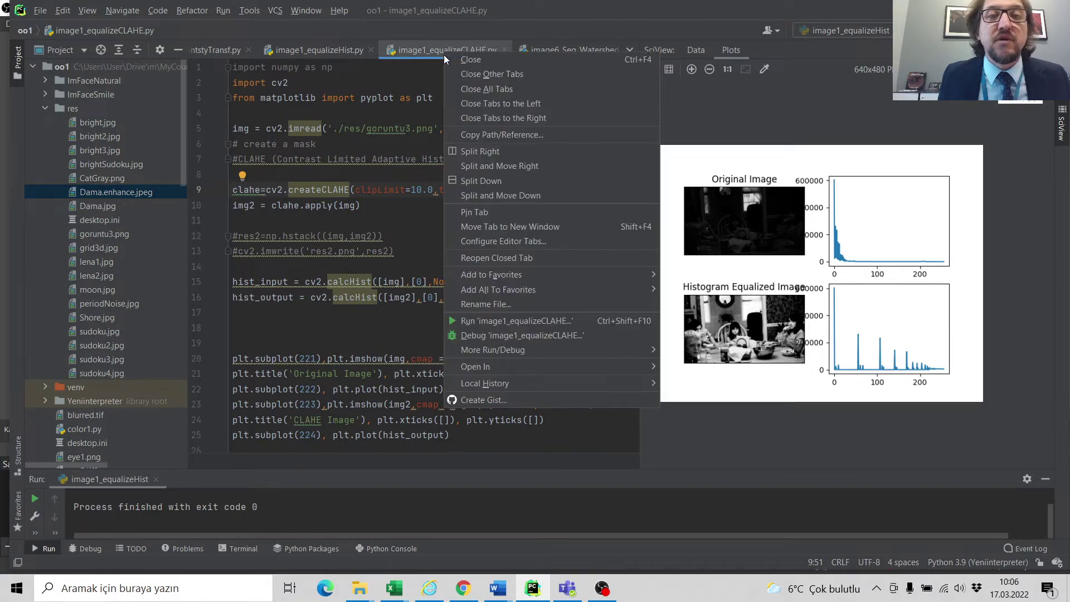
left_click(482, 325)
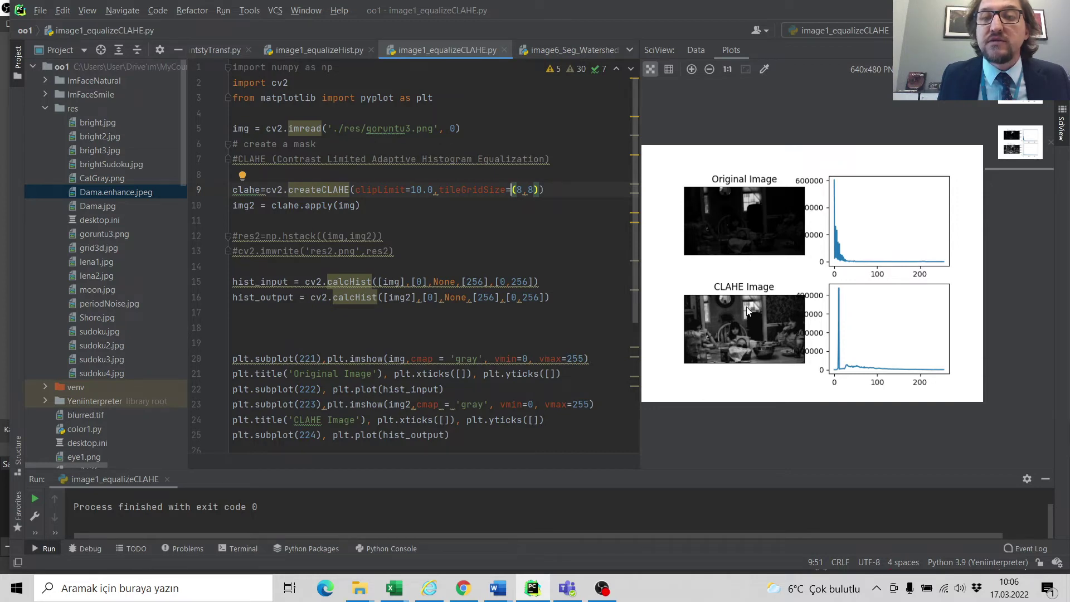
- Zoom in twice on the CLAHE plot, then select the earlier equalization plot thumbnail
left_click(691, 69)
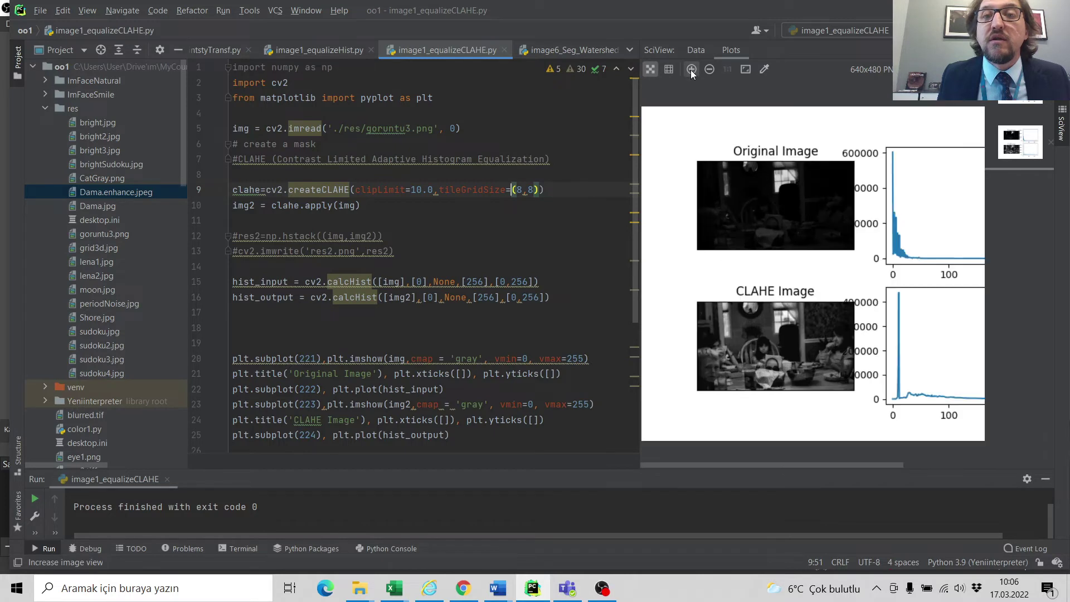
left_click(690, 70)
scroll(881, 363, "down", 4)
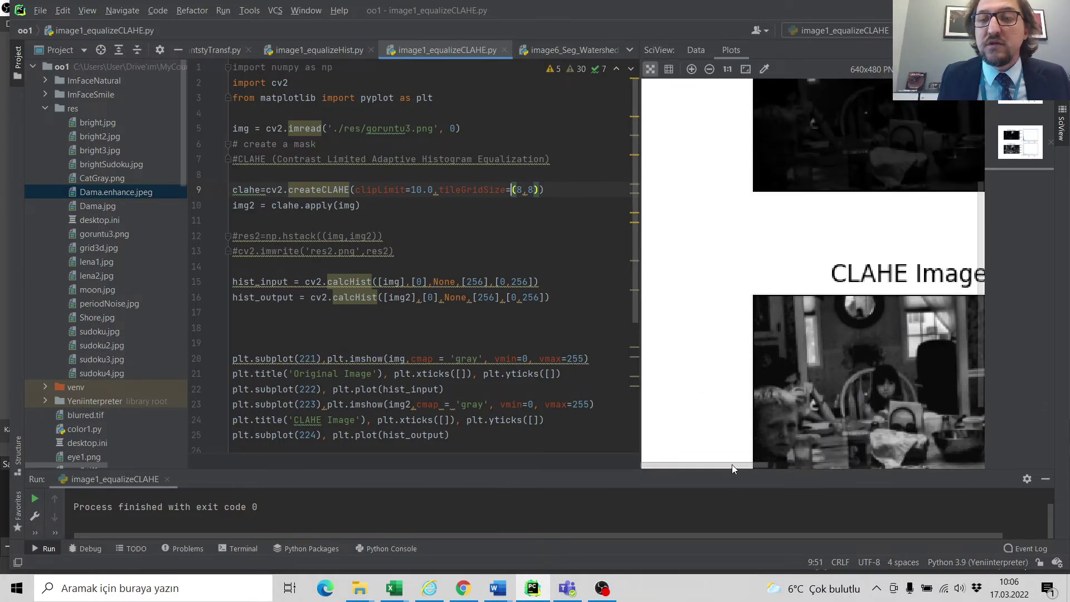
left_click_drag(732, 465, 776, 457)
scroll(786, 374, "down", 1)
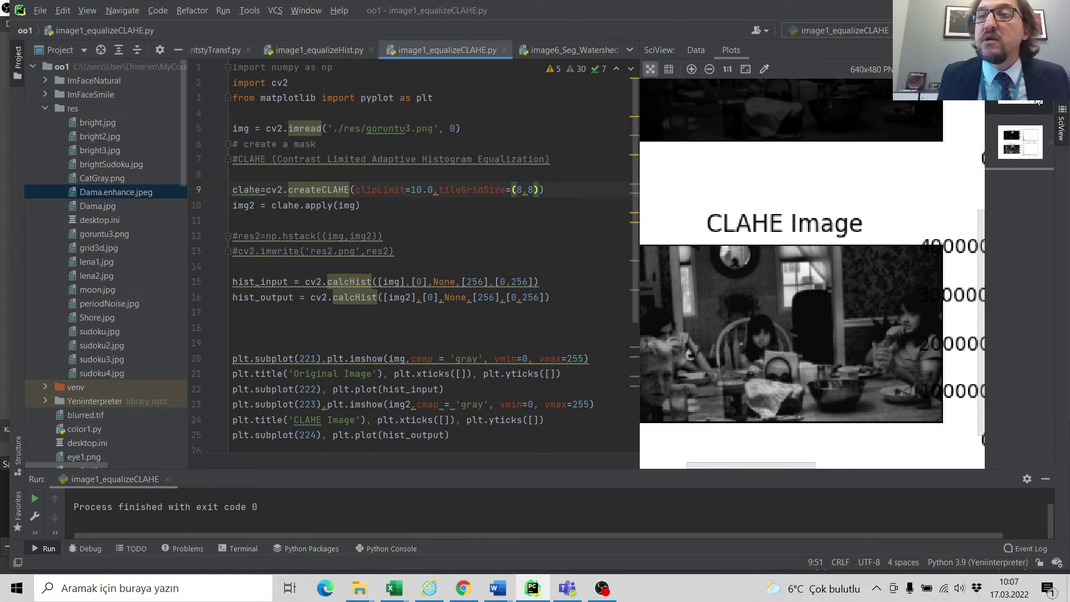
left_click(1021, 140)
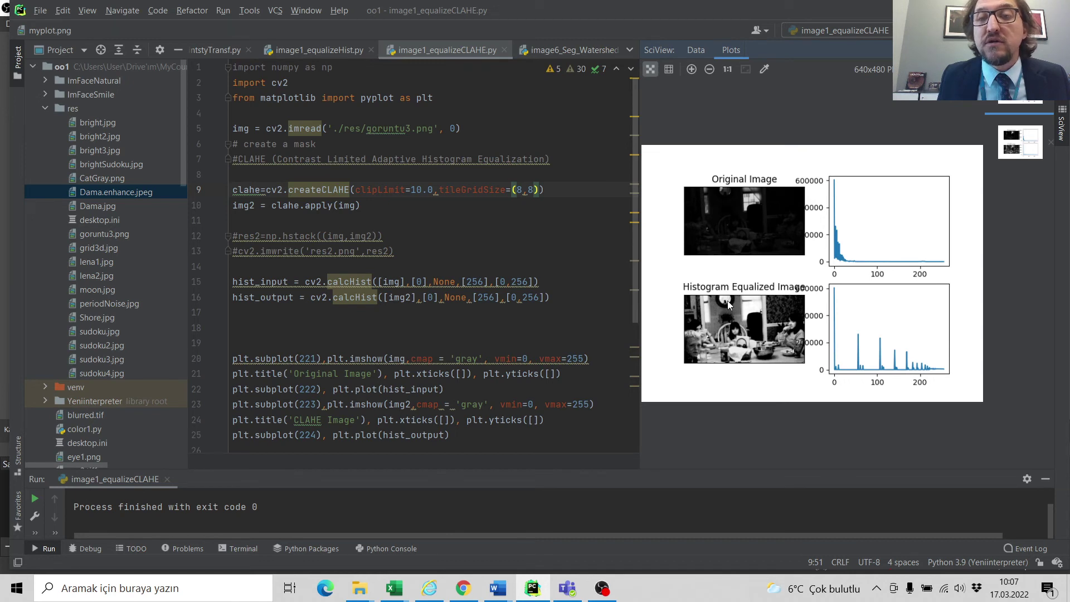
- Toggle between the CLAHE and global equalization figures, then zoom into the equalized one
left_click(1027, 148)
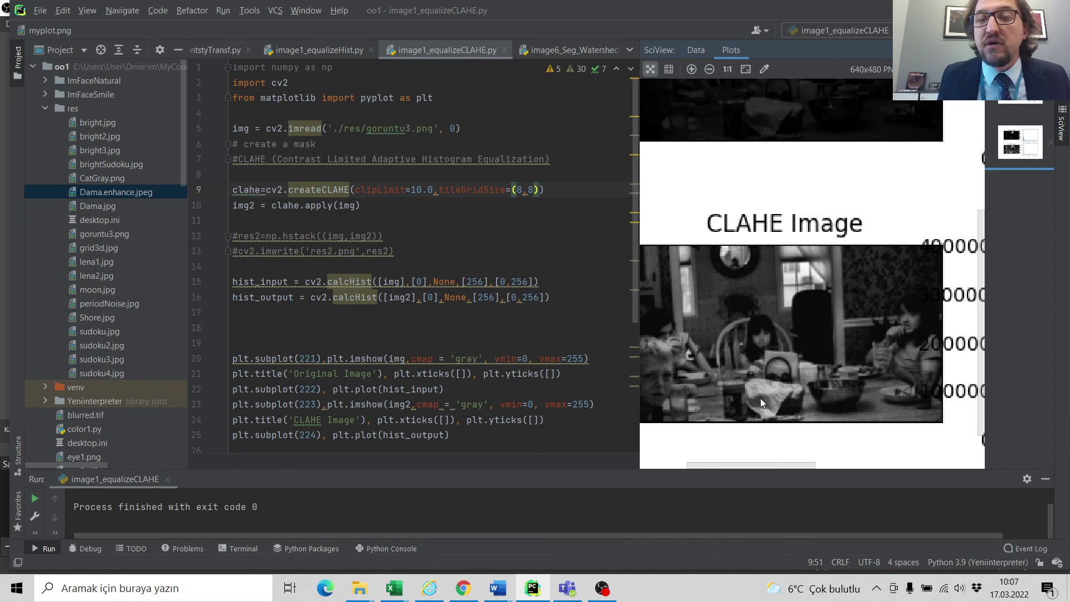
left_click(1023, 138)
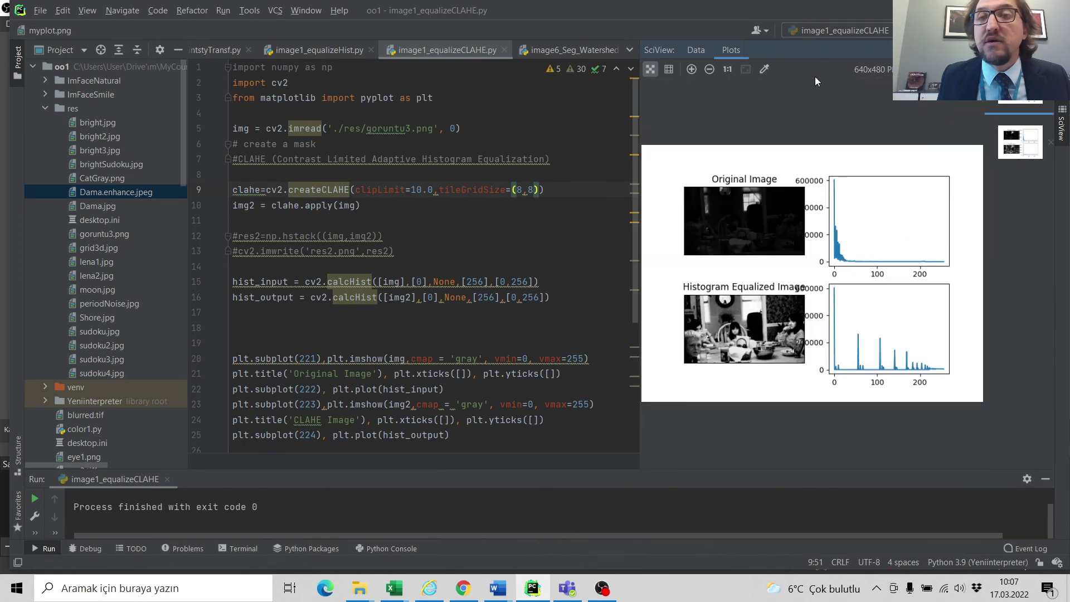
left_click(691, 69)
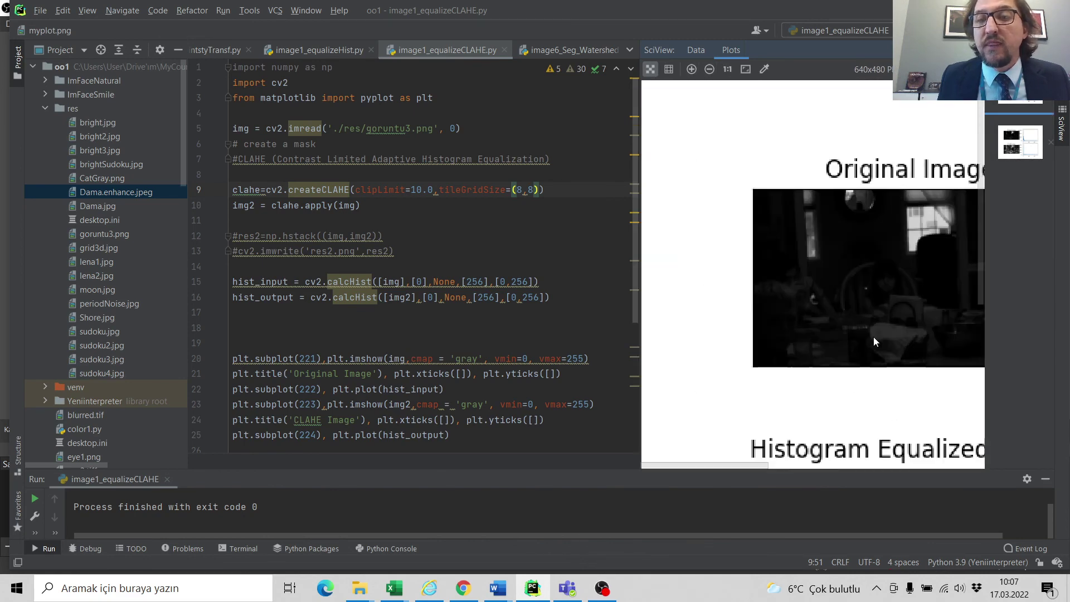
scroll(874, 337, "down", 3)
scroll(884, 394, "down", 2)
scroll(883, 396, "down", 1)
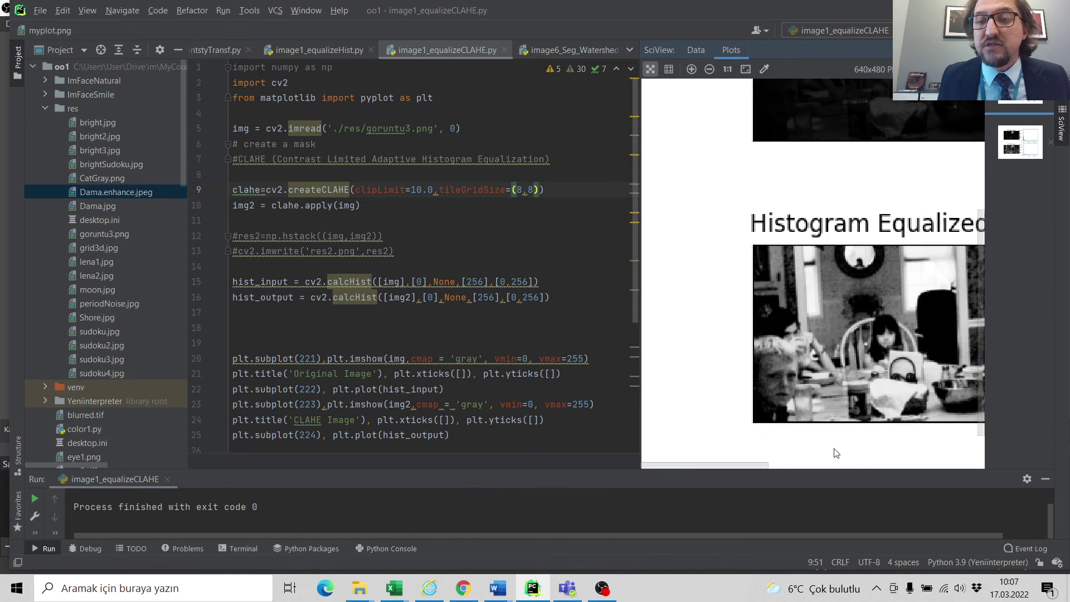
left_click_drag(734, 461, 756, 459)
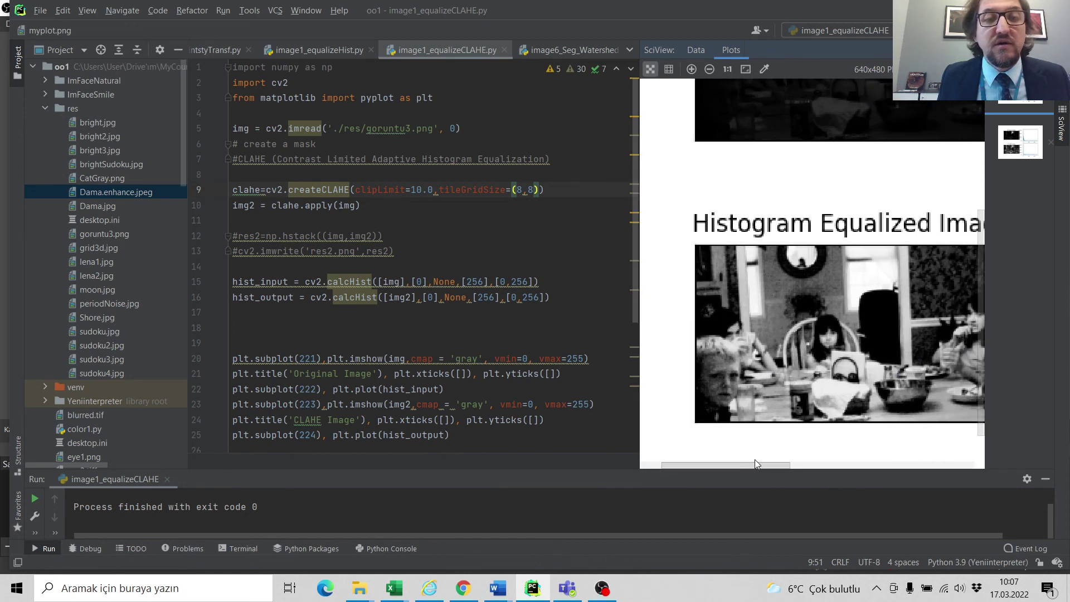